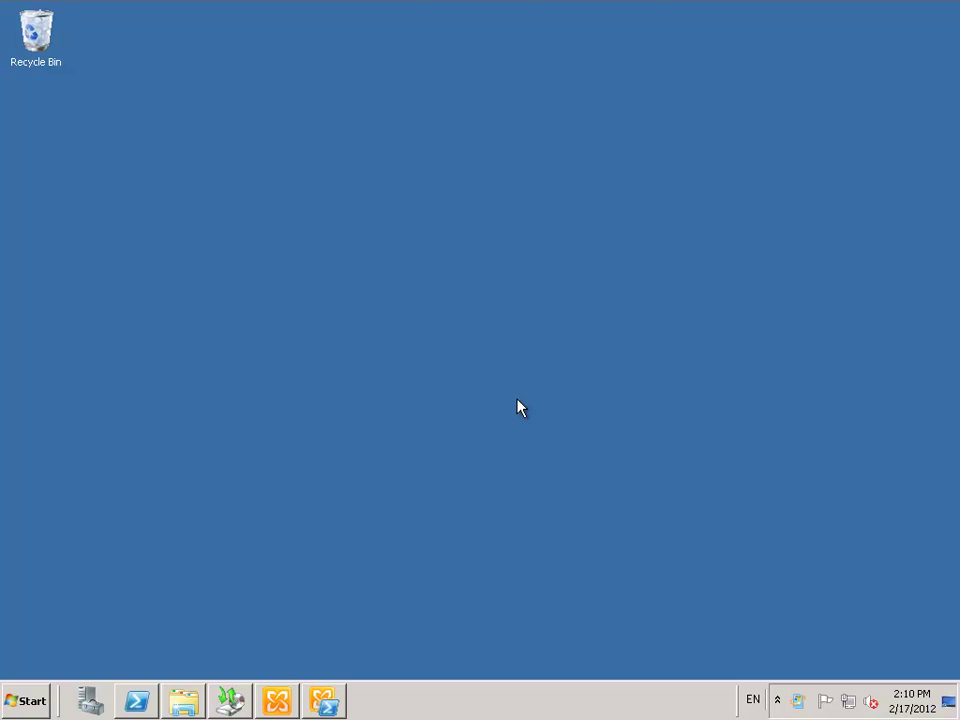
- Select the Backups (W:) drive in Windows Explorer, and start a one-time backup in Windows Server Backup
left_click(184, 700)
left_click(806, 190)
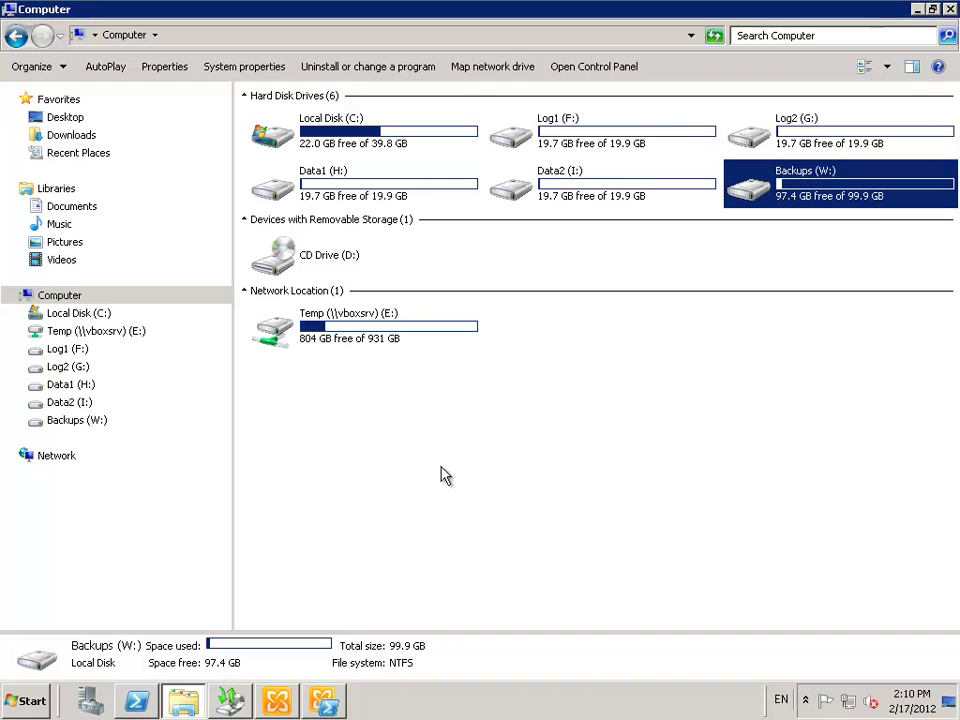
left_click(228, 702)
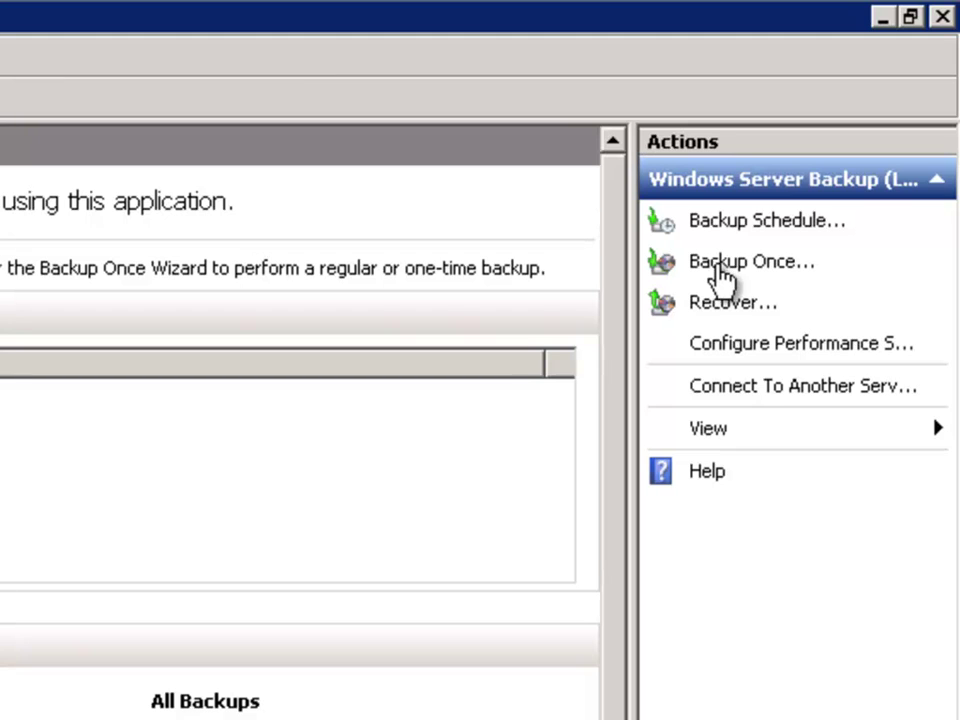
left_click(748, 264)
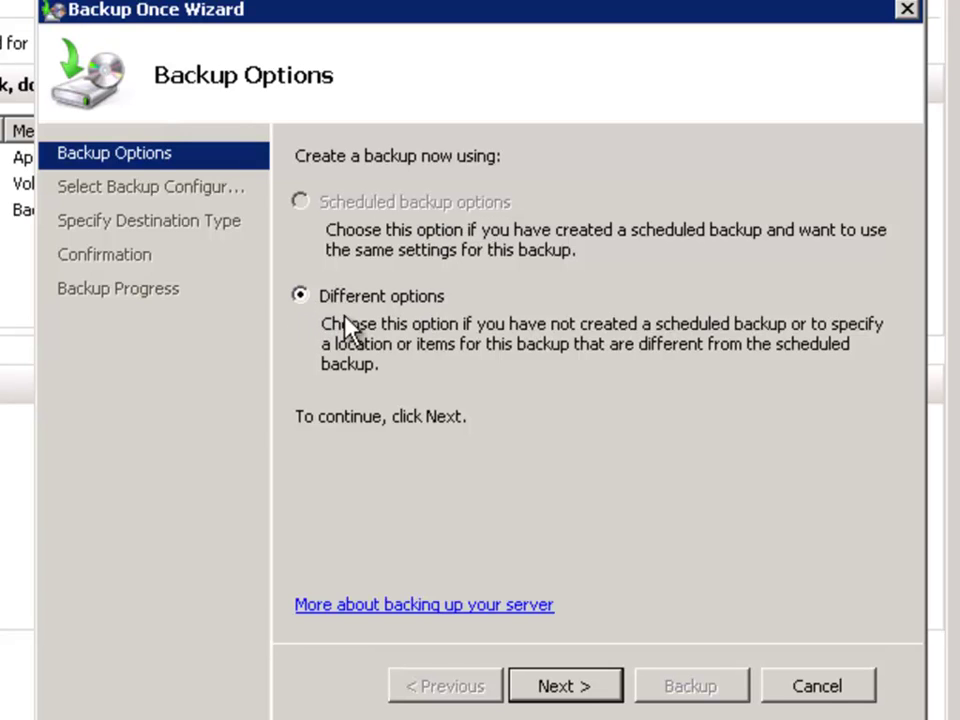
- Proceed with different options for the backup and choose the Custom backup configuration
left_click(562, 690)
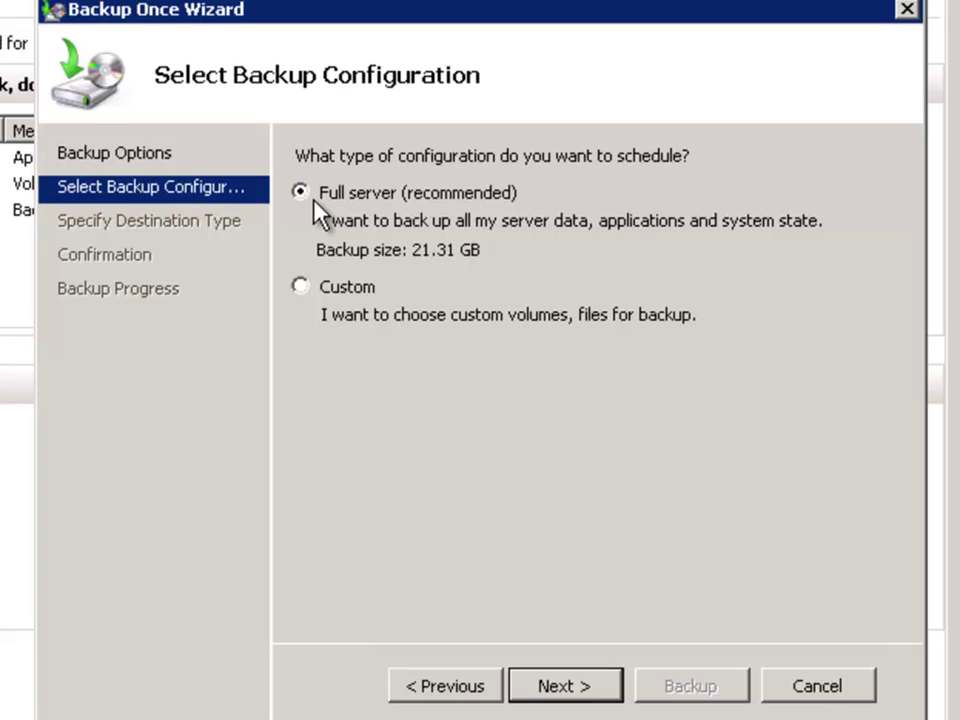
left_click(306, 288)
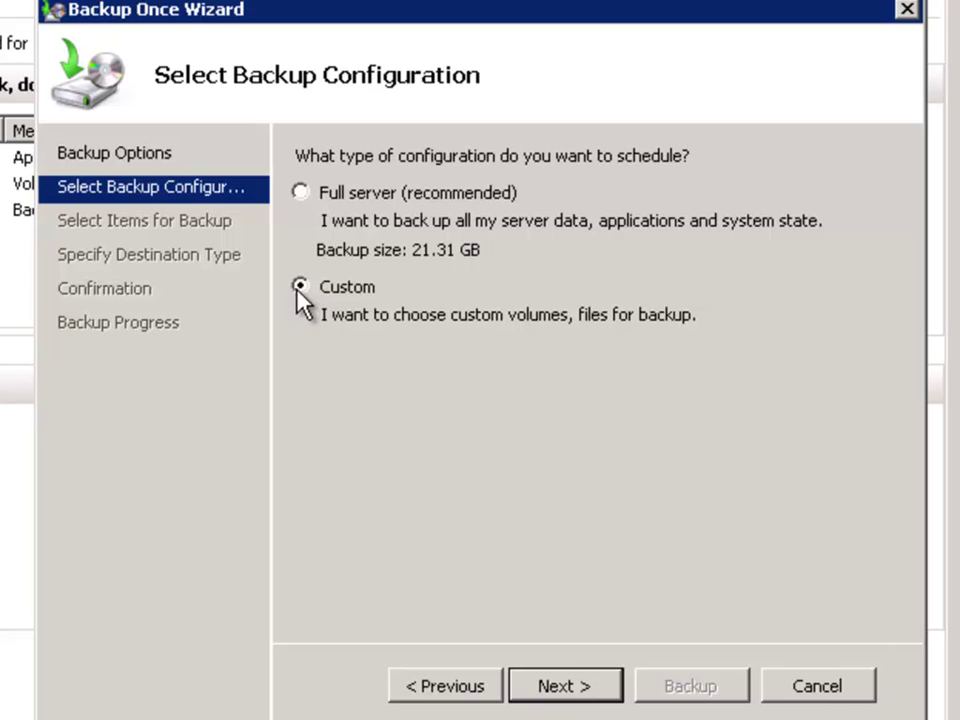
left_click(568, 688)
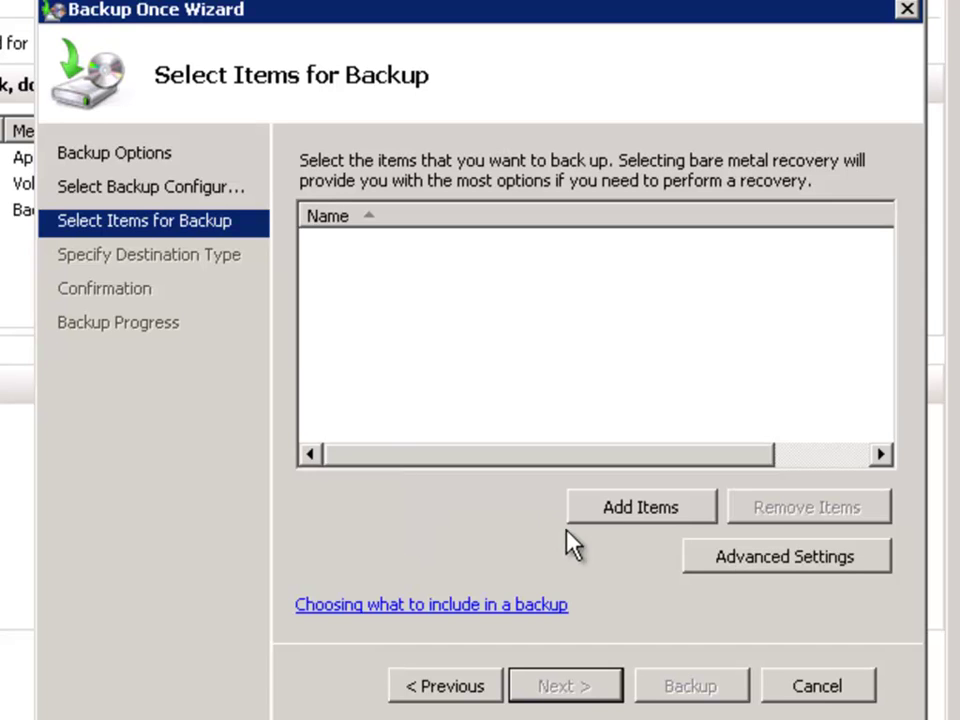
- Add the Log2 (G:) and Data2 (I:) volumes as the items to back up
left_click(660, 514)
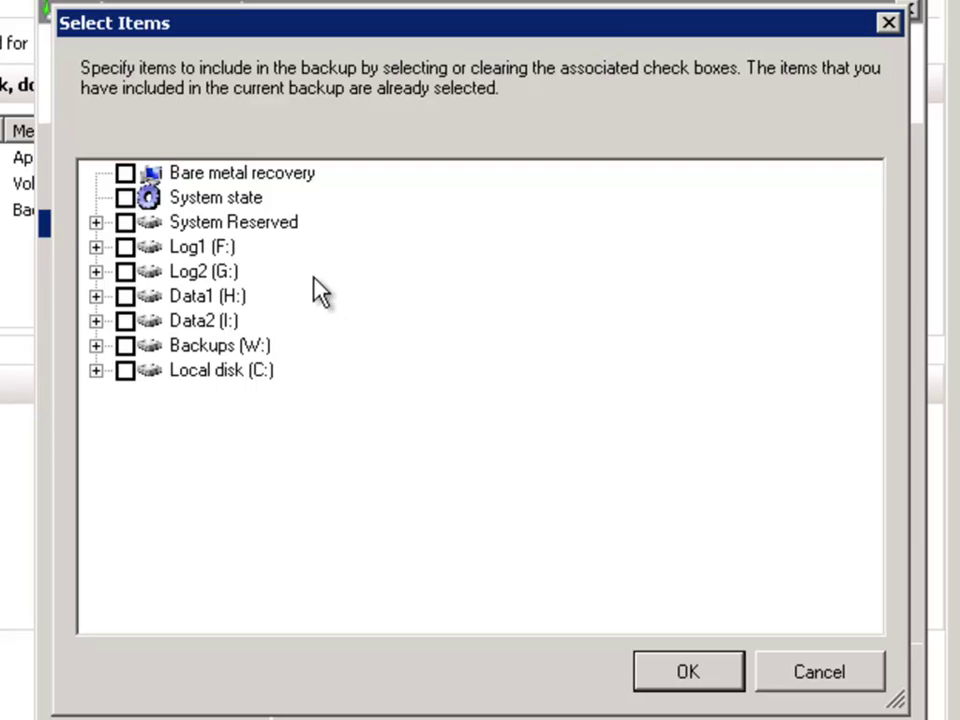
left_click(125, 271)
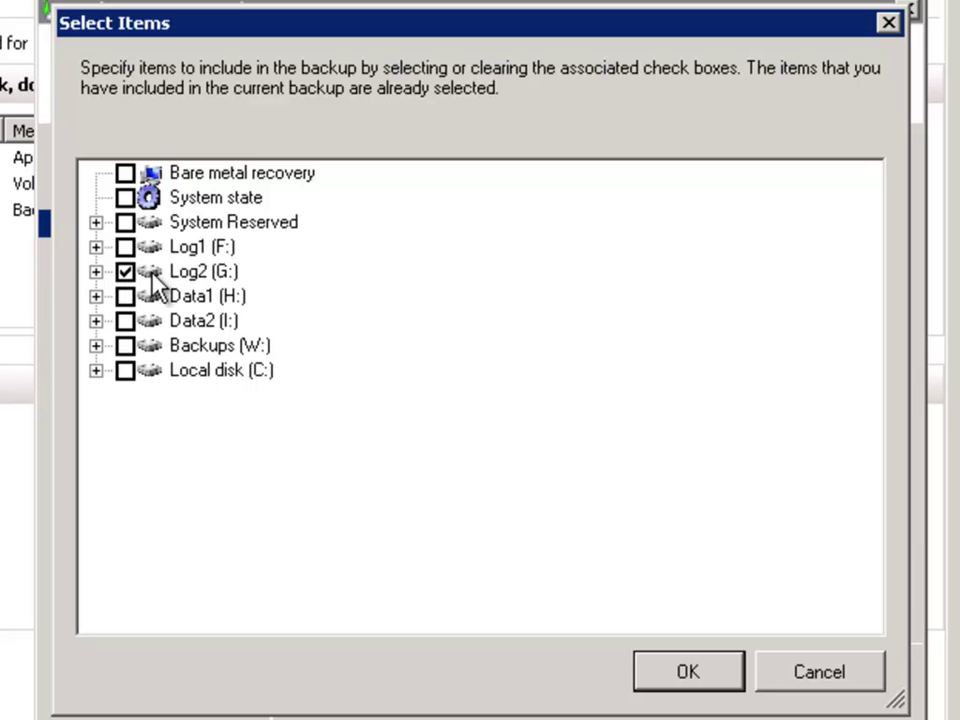
left_click(125, 321)
left_click(125, 271)
left_click(125, 271)
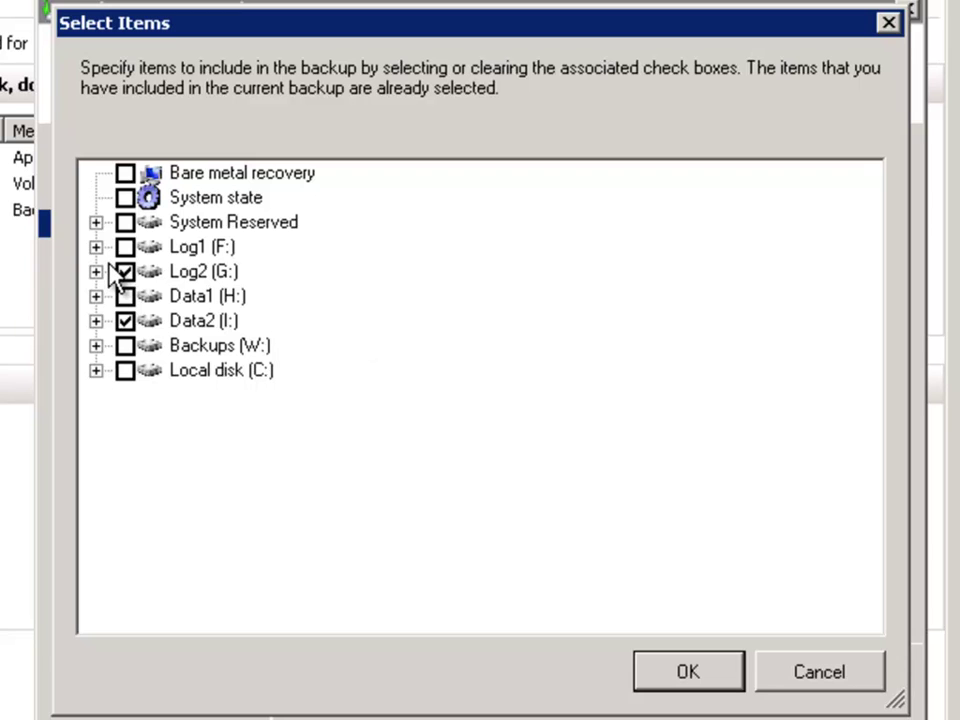
left_click(97, 321)
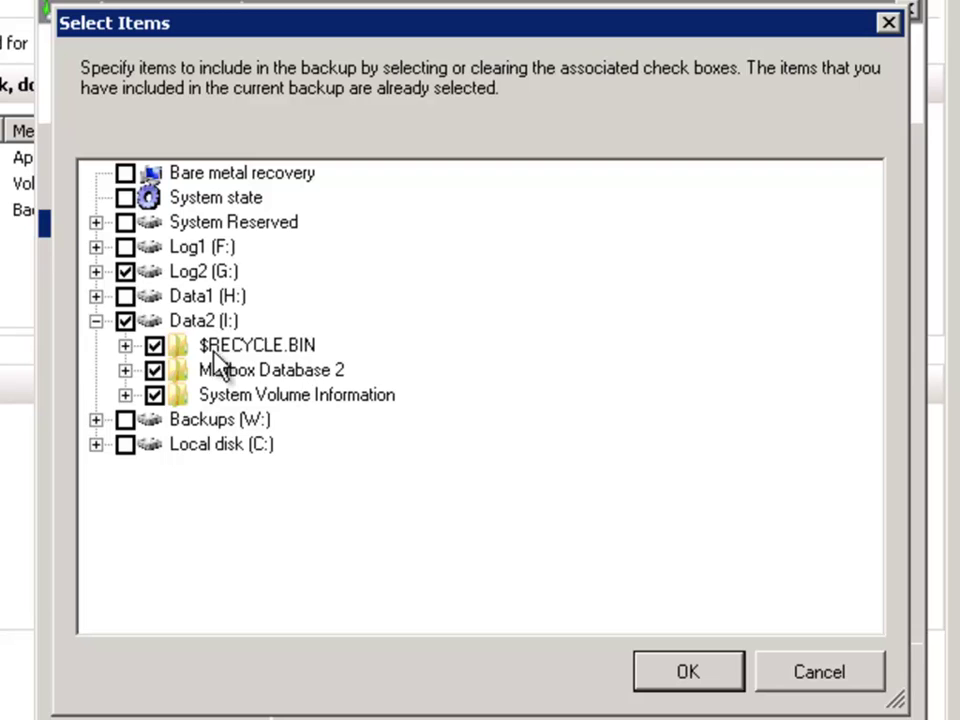
left_click(96, 322)
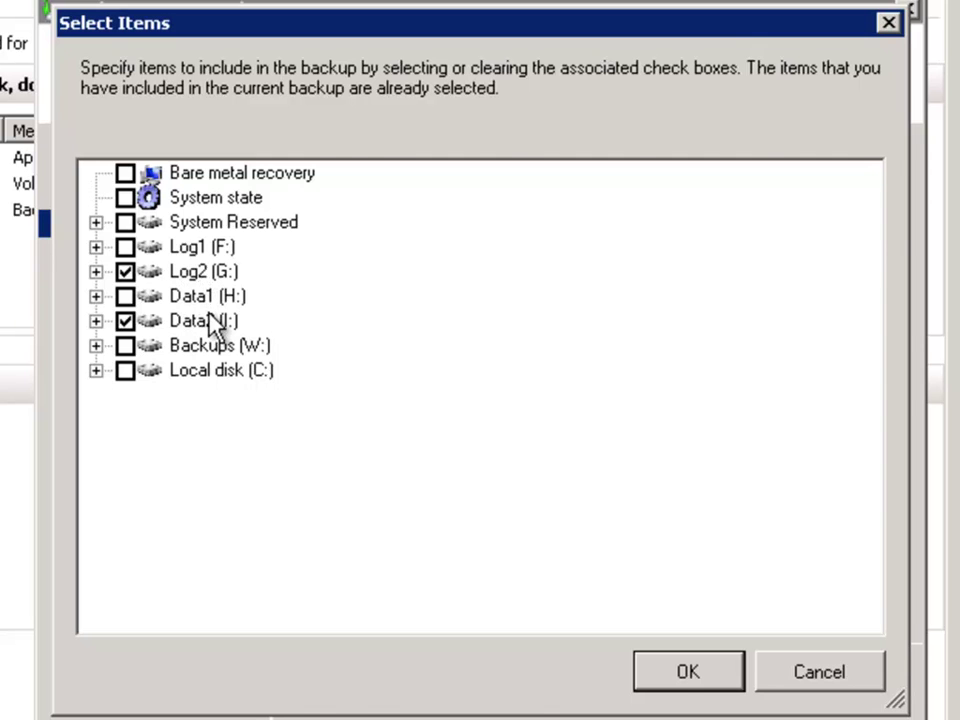
left_click(647, 669)
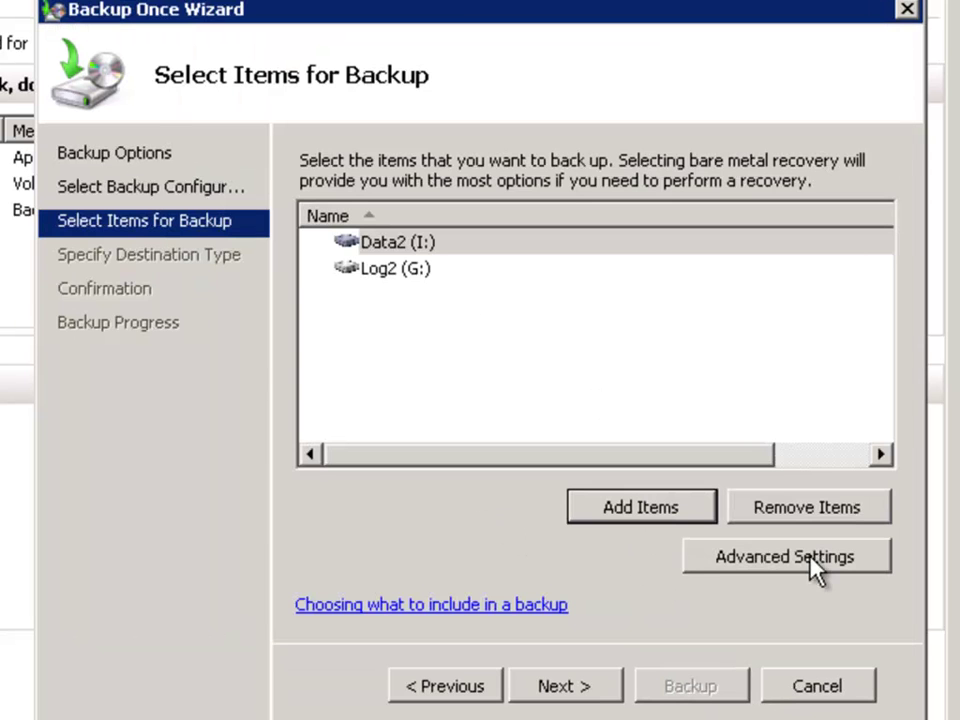
- Set the backup's advanced VSS setting to VSS full Backup
left_click(765, 558)
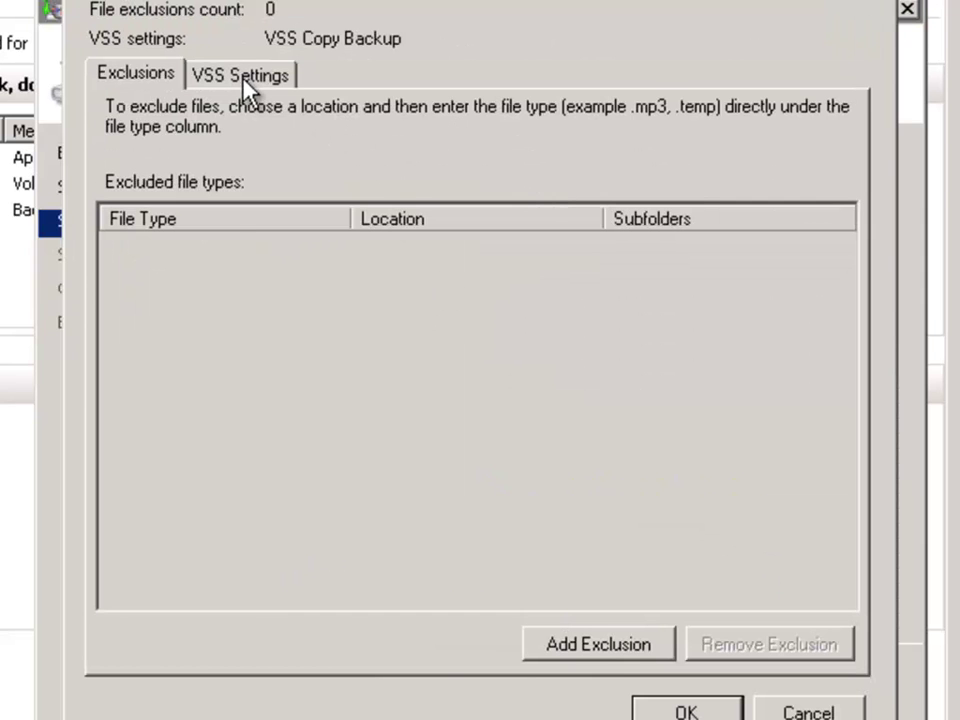
left_click(242, 78)
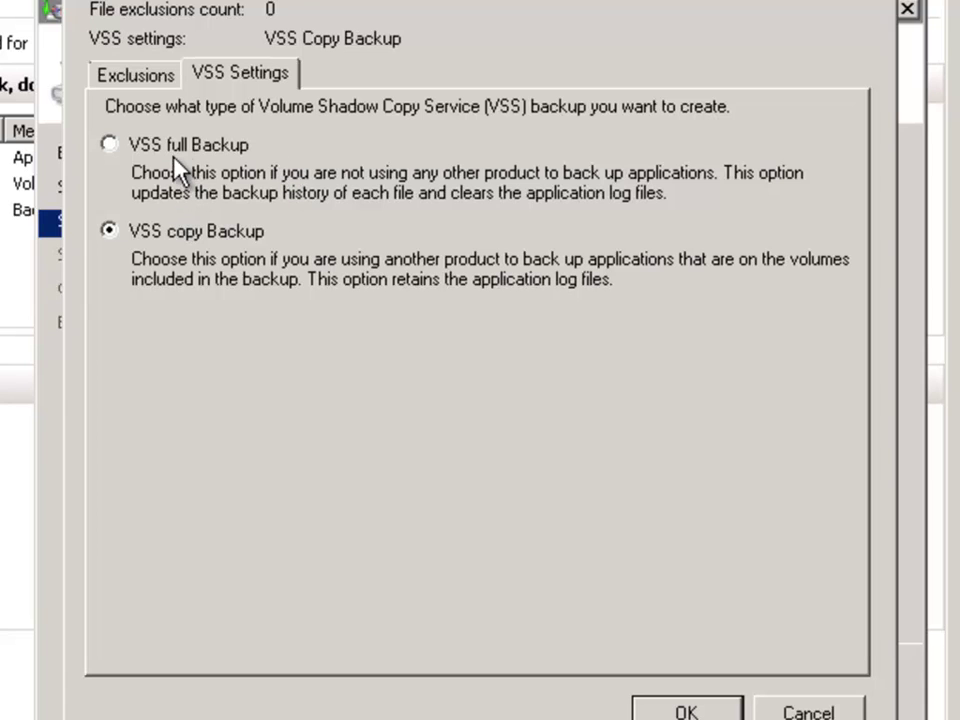
left_click(111, 147)
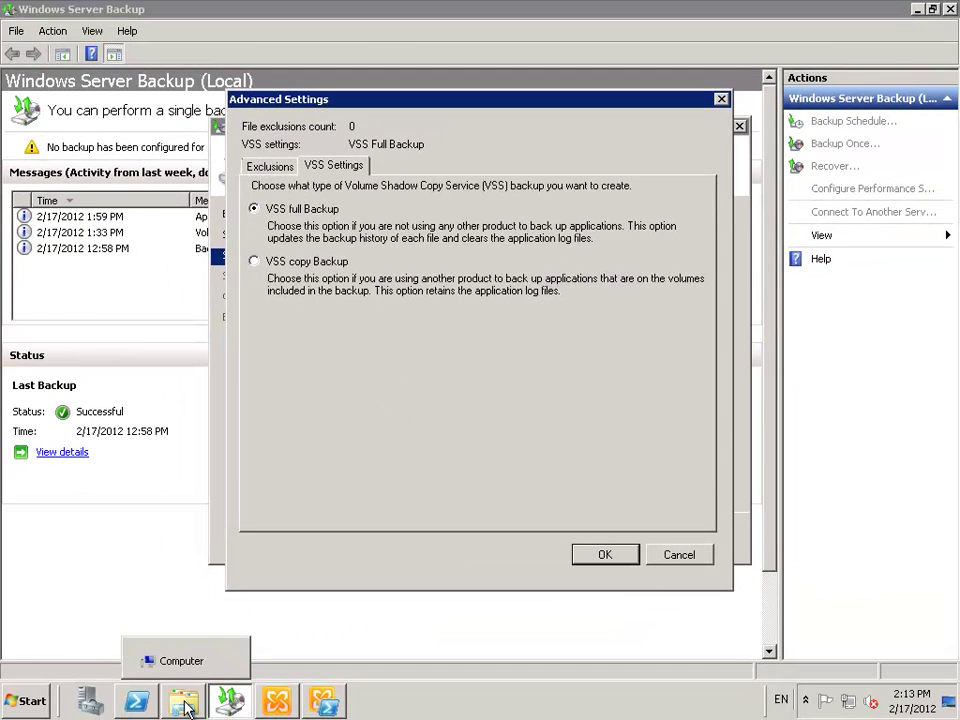
- Switch to Windows Explorer and examine the transaction log files in the Mailbox Database 2 folder on Log2 (G:)
left_click(182, 700)
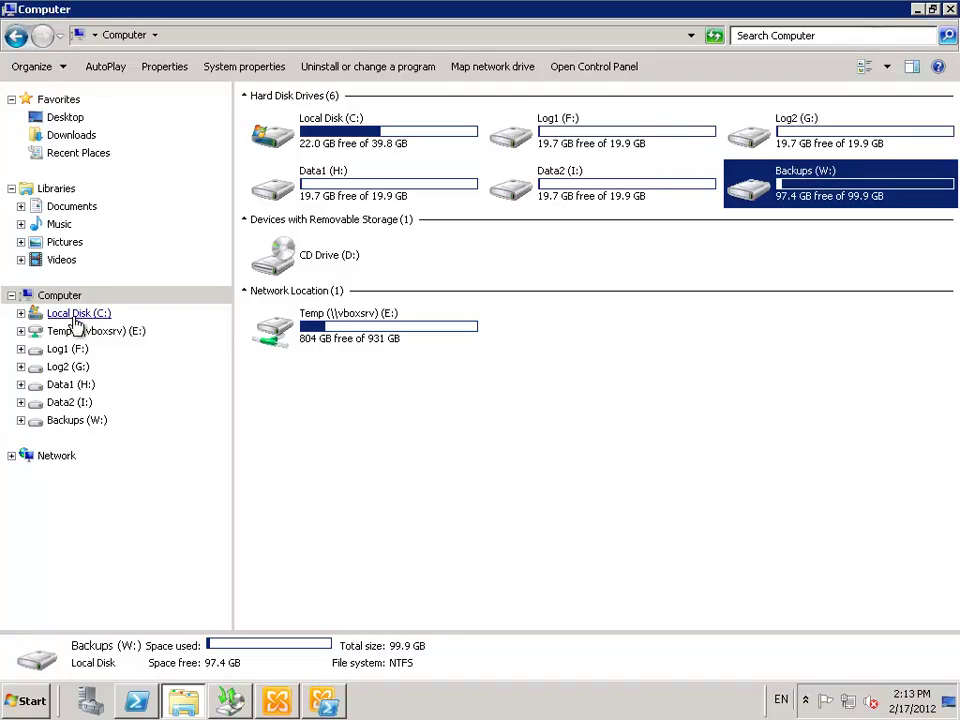
left_click(67, 367)
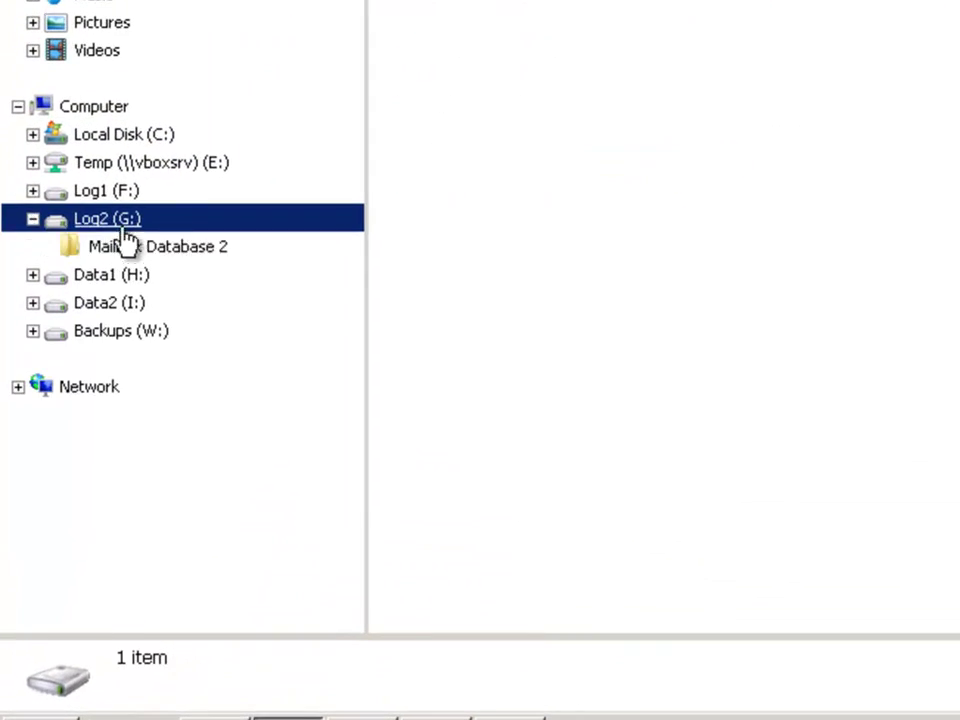
left_click(120, 246)
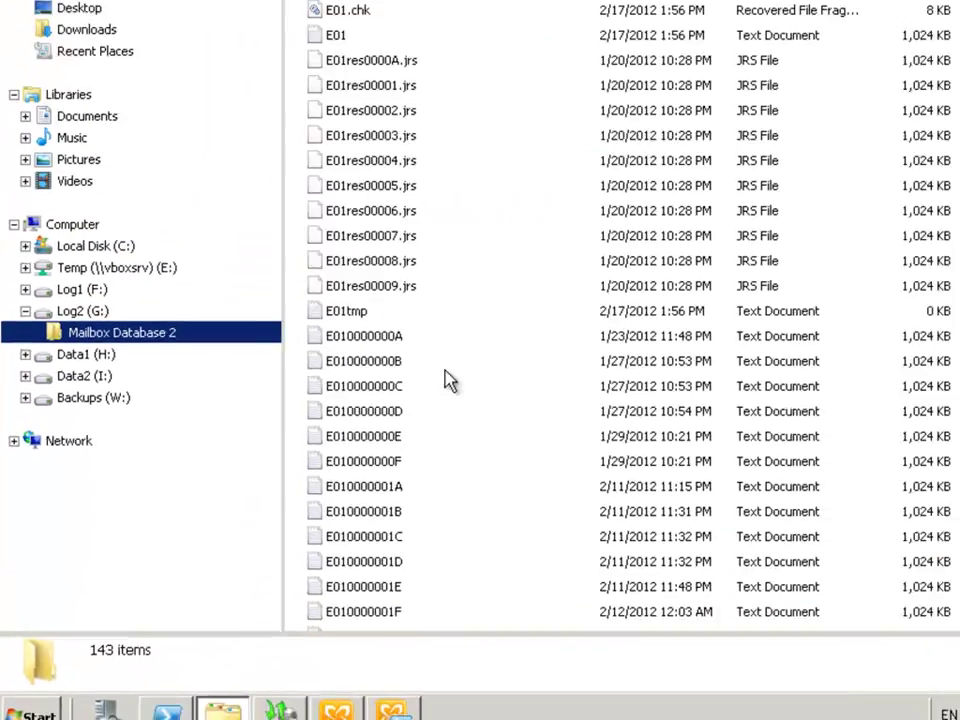
left_click(552, 310)
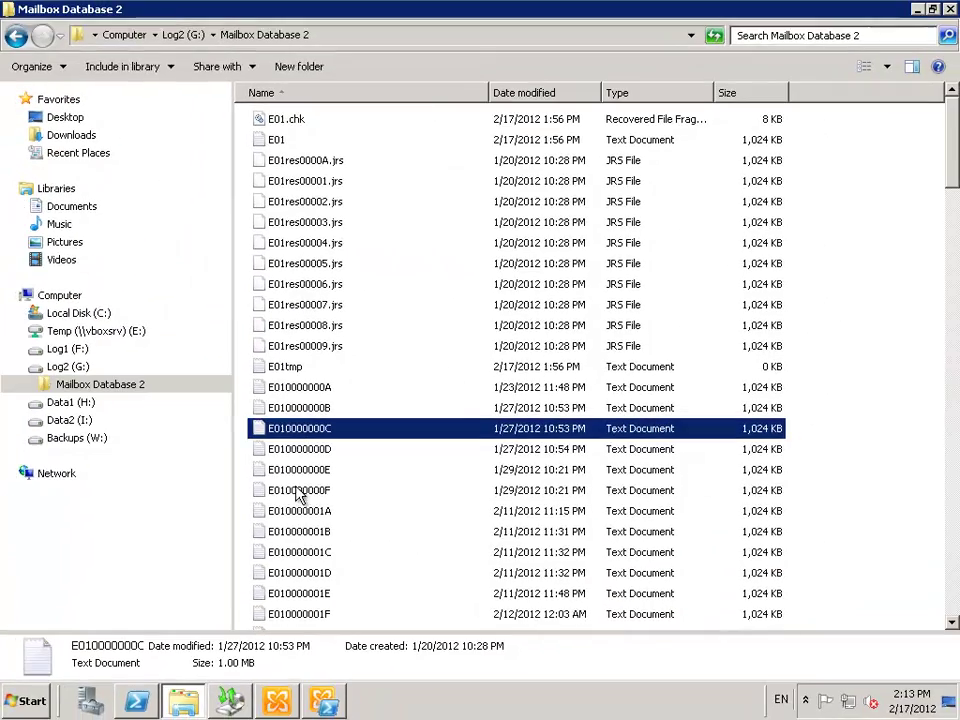
left_click(388, 512)
scroll(394, 476, "down", 20)
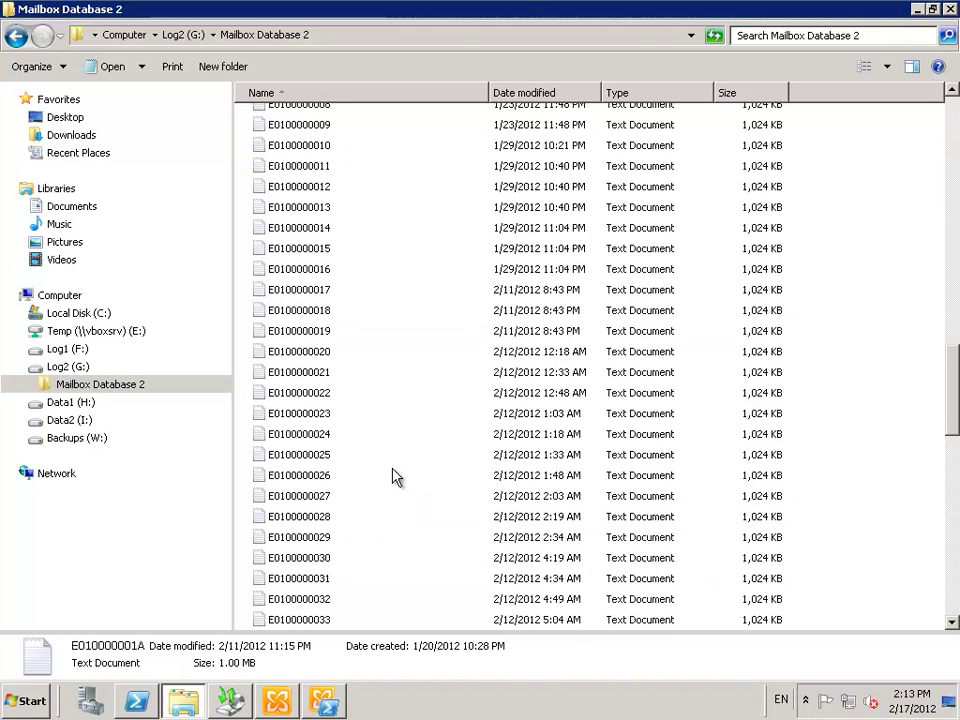
scroll(395, 477, "down", 1)
left_click(385, 352)
left_click(317, 394)
left_click(348, 478)
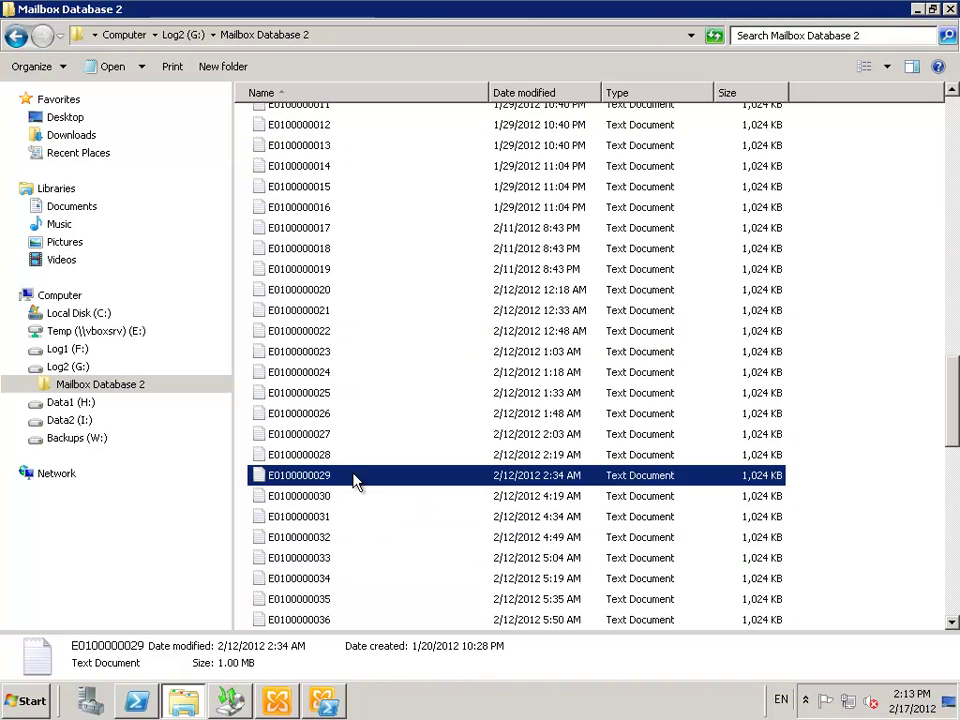
scroll(348, 484, "down", 8)
left_click(326, 478)
scroll(358, 484, "down", 8)
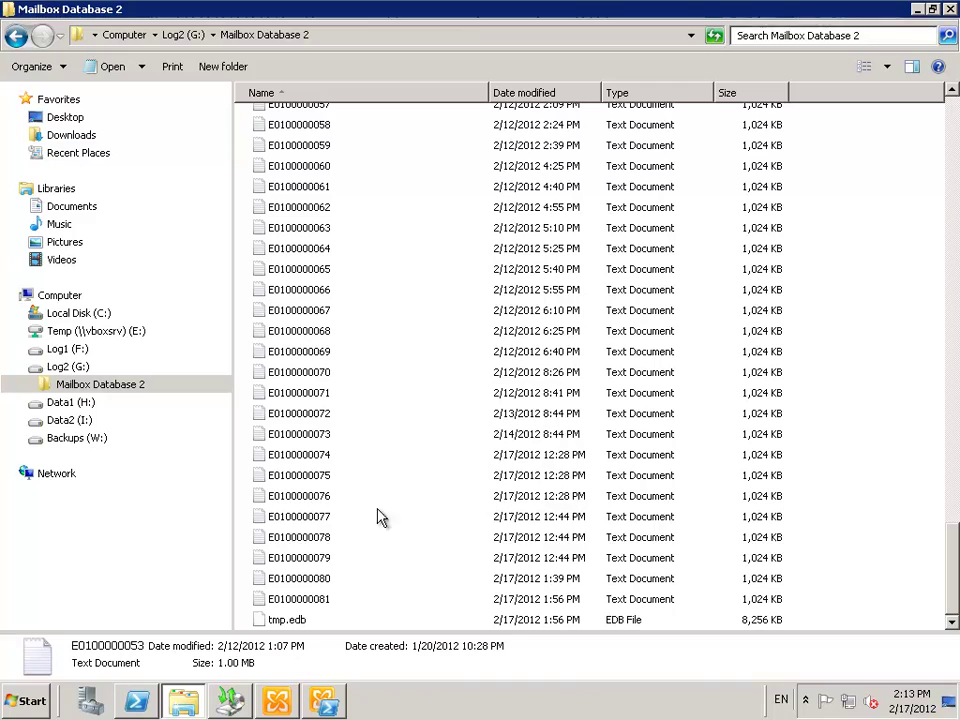
left_click(352, 541)
left_click(150, 383)
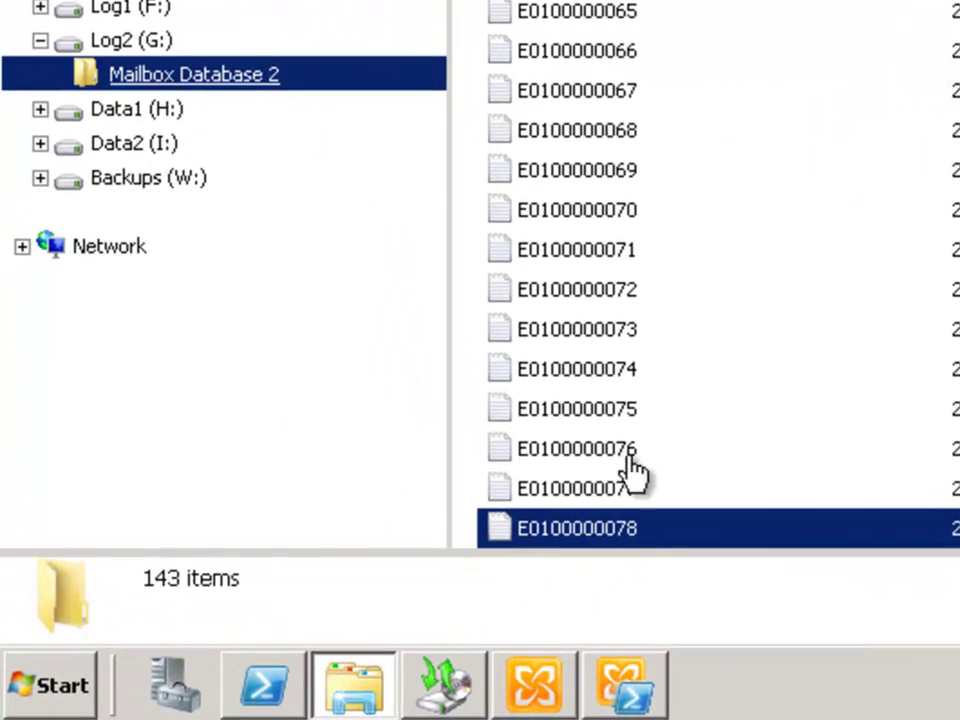
scroll(715, 280, "down", 10)
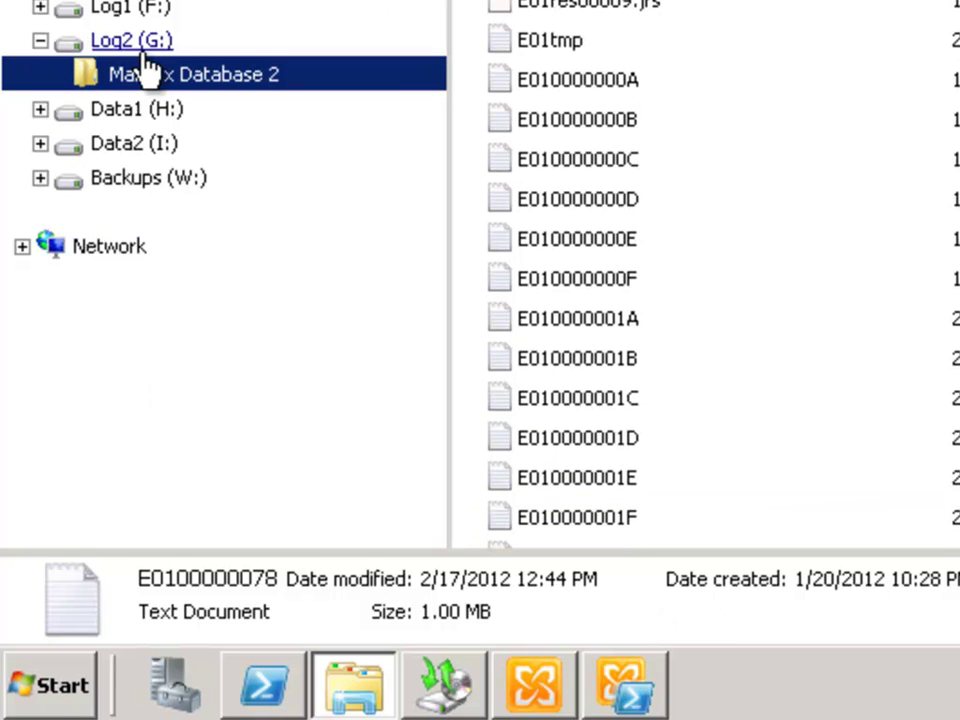
left_click(130, 42)
left_click(148, 78)
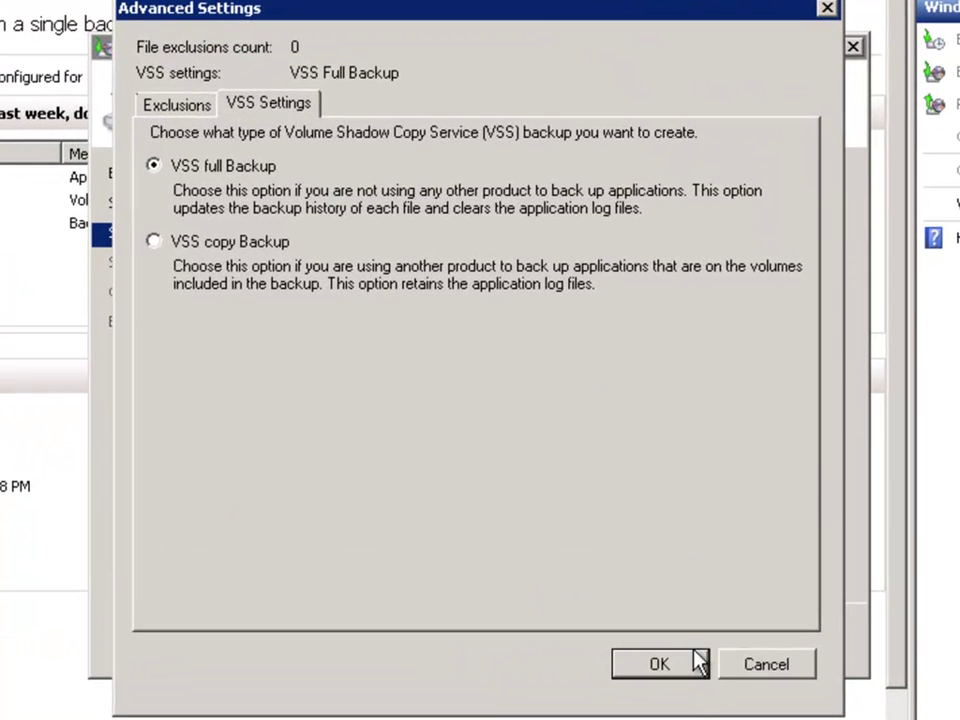
- Accept the advanced settings and set the backup destination to the local drive Backups (W:)
left_click(697, 662)
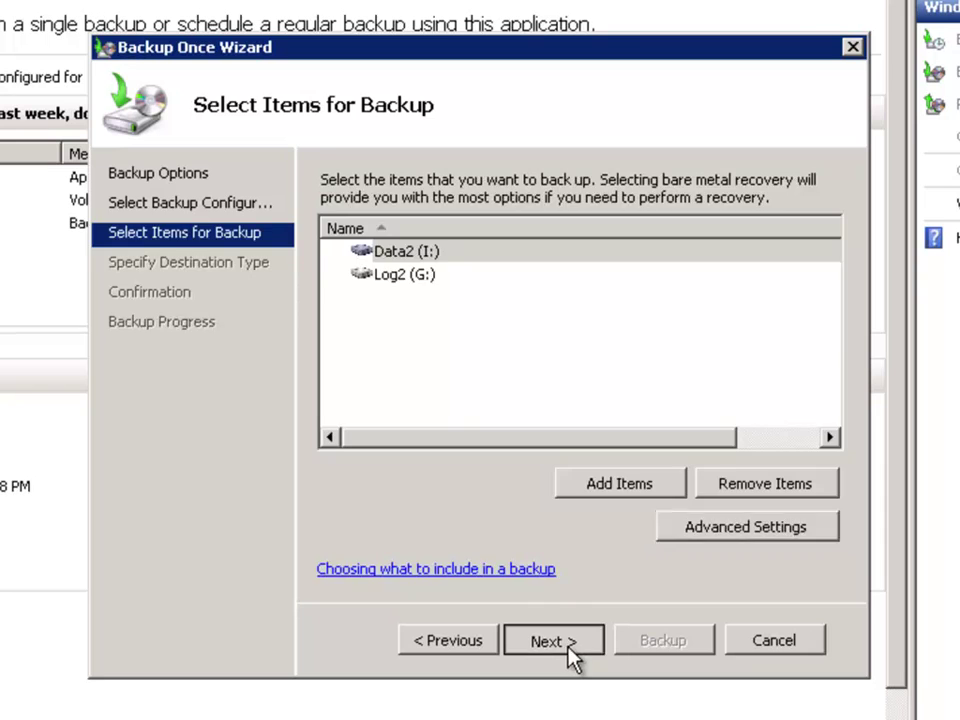
left_click(569, 650)
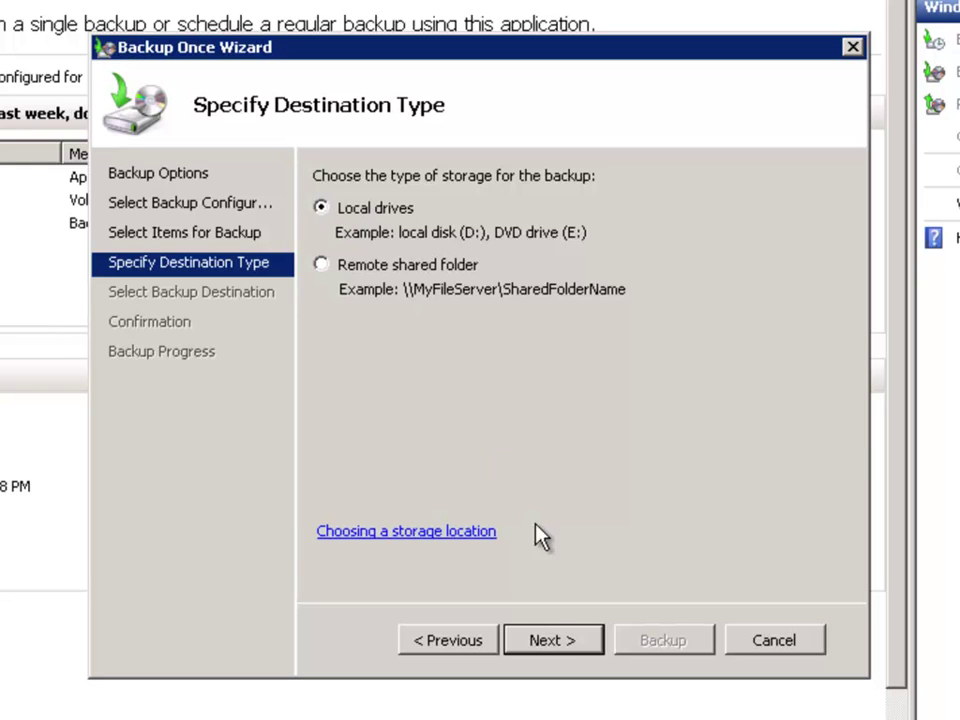
left_click(561, 641)
left_click(690, 236)
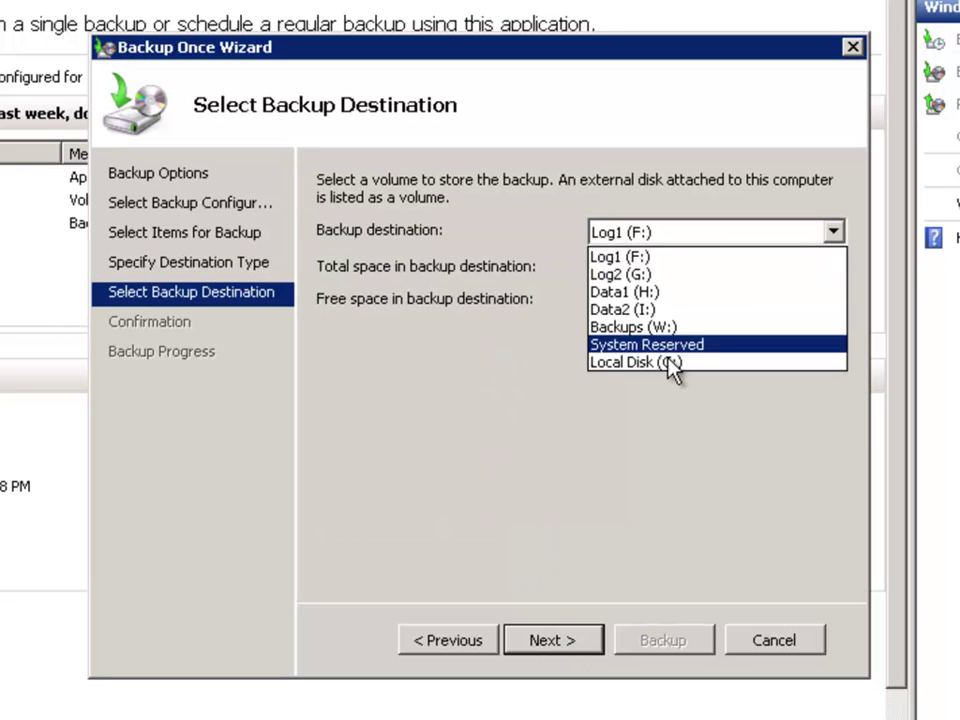
left_click(664, 327)
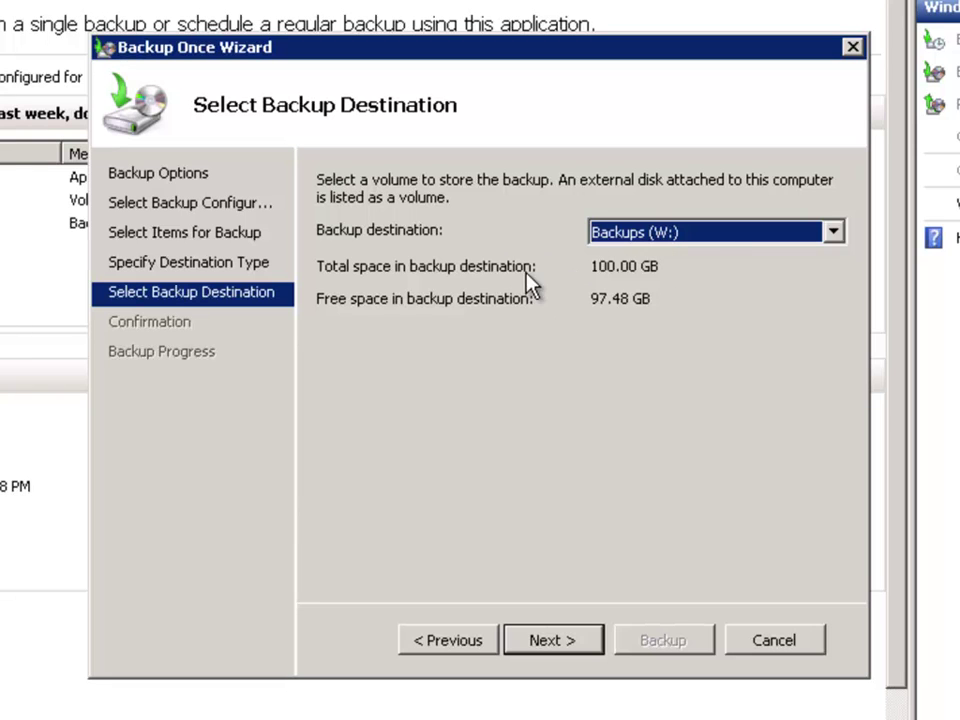
left_click(552, 641)
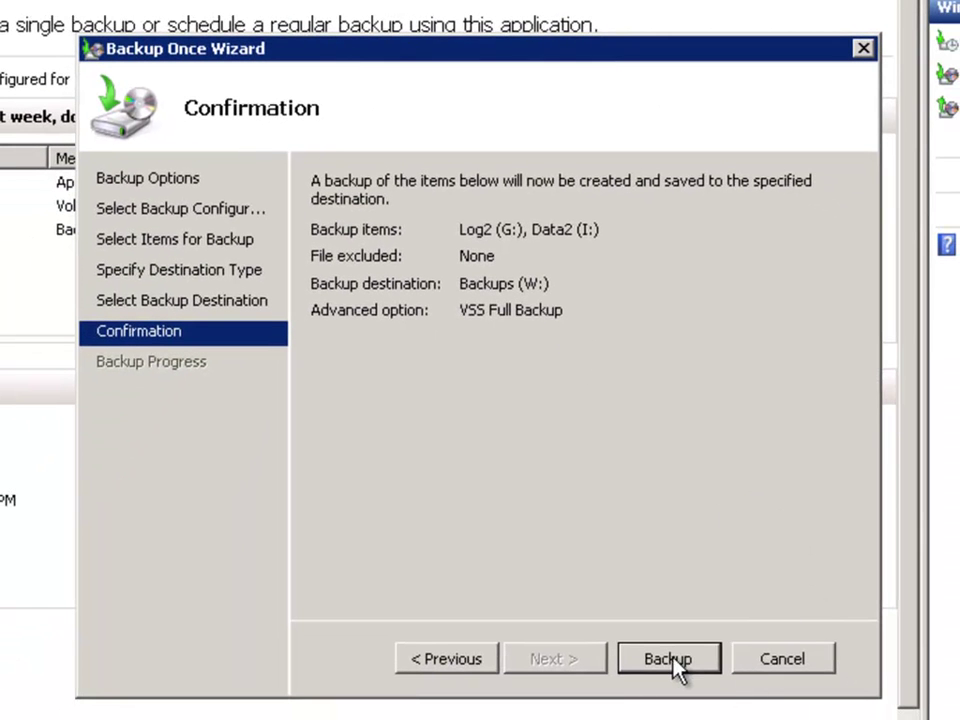
- Run the configured backup of Log2 (G:) and Data2 (I:), and close the wizard once it completes
left_click(670, 660)
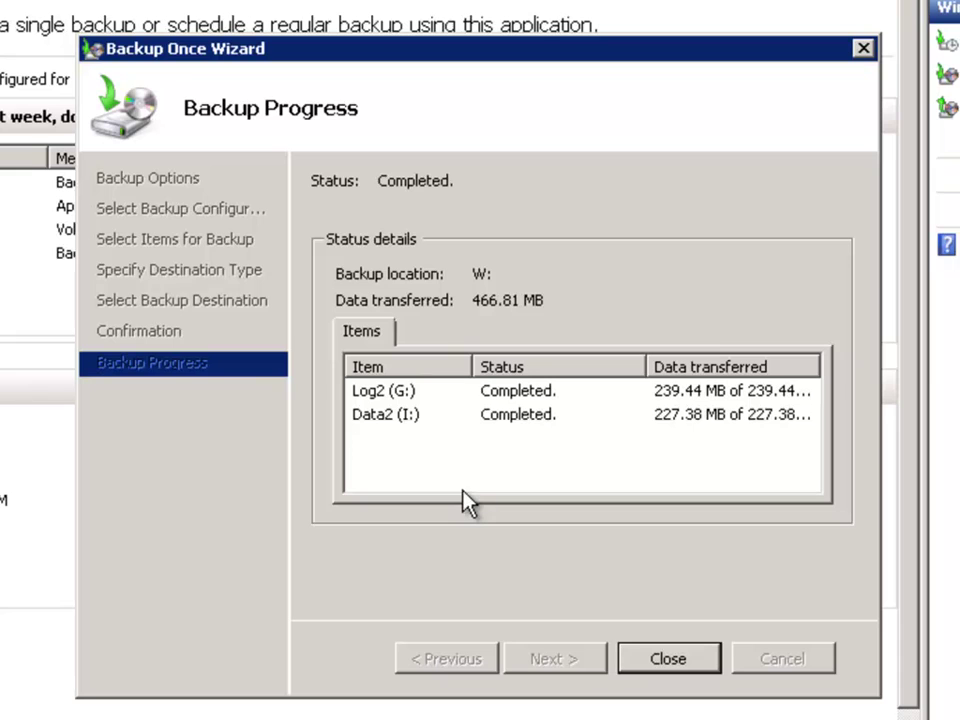
left_click_drag(646, 368, 586, 367)
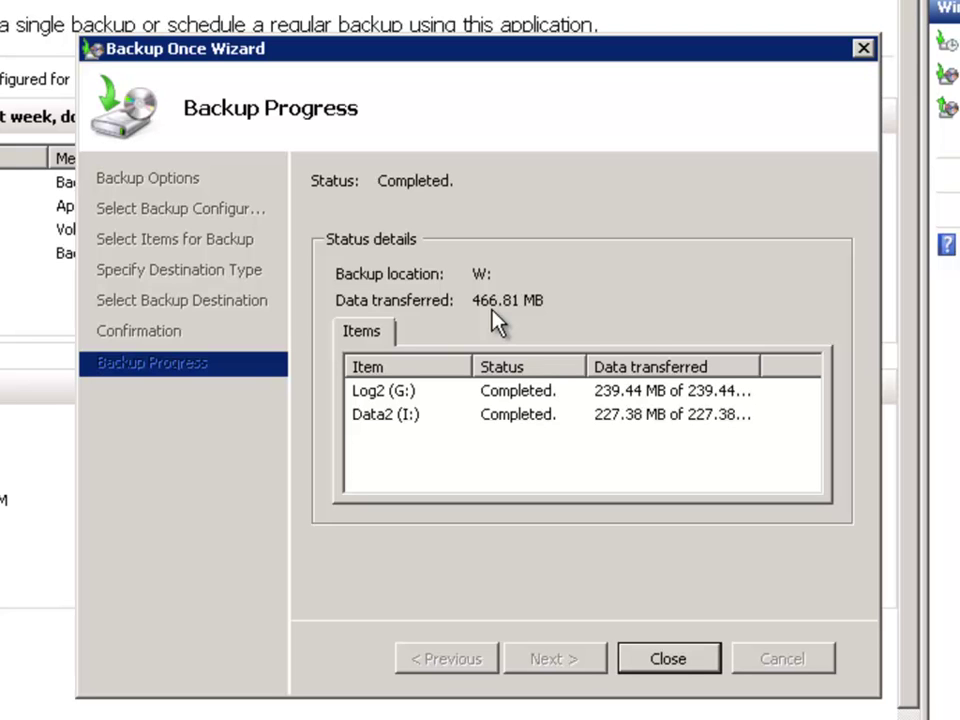
left_click(667, 660)
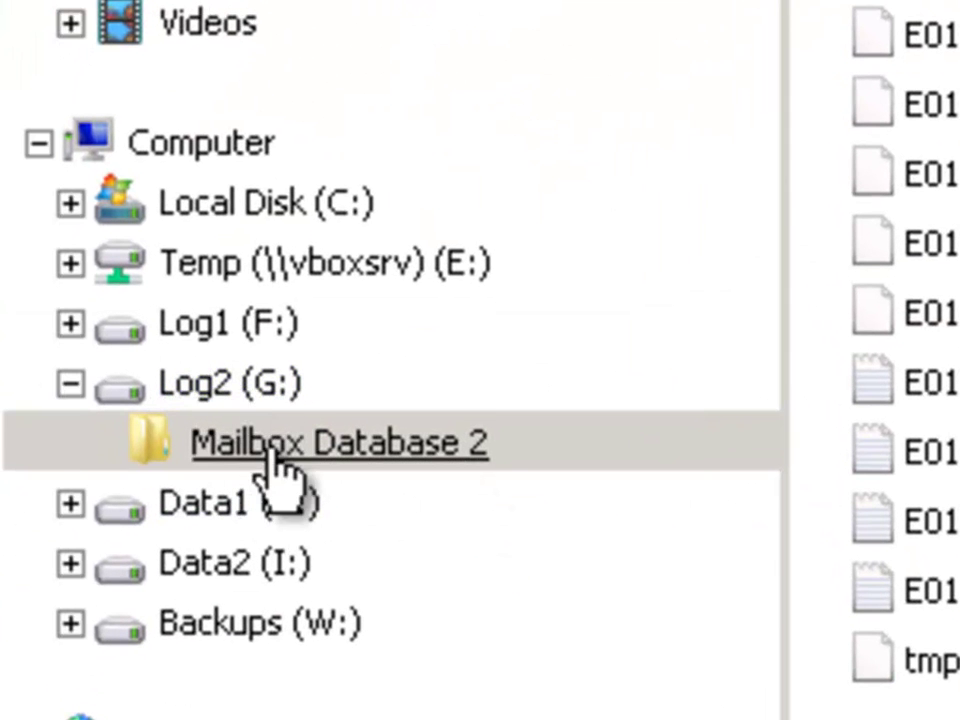
- Check in Windows Explorer which transaction log files the Mailbox Database 2 folder on Log2 (G:) contains after the backup
left_click(270, 452)
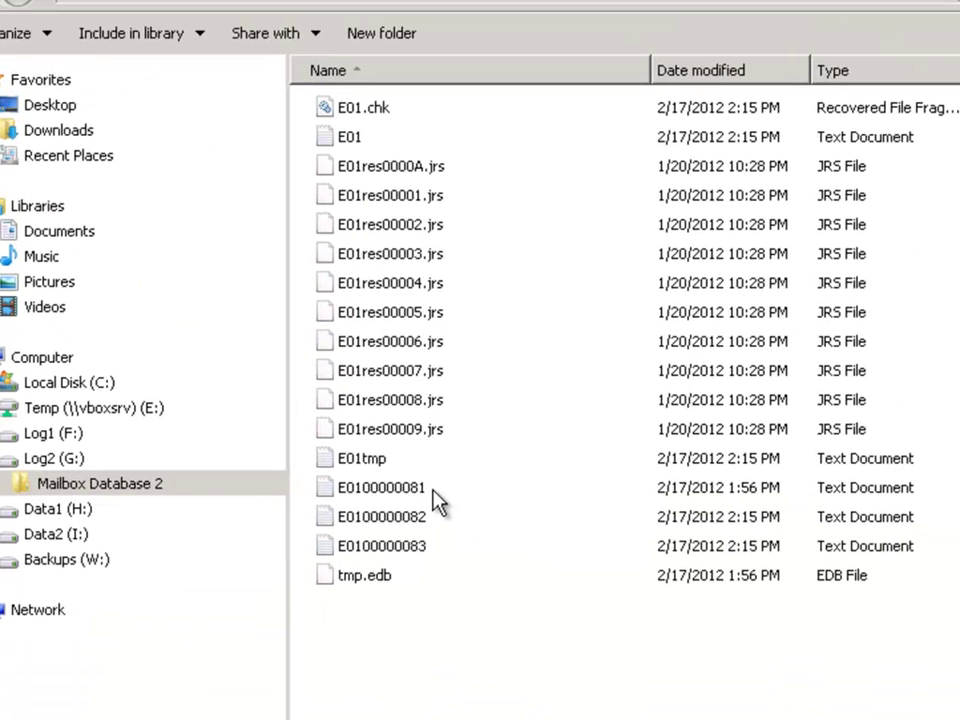
left_click(430, 489)
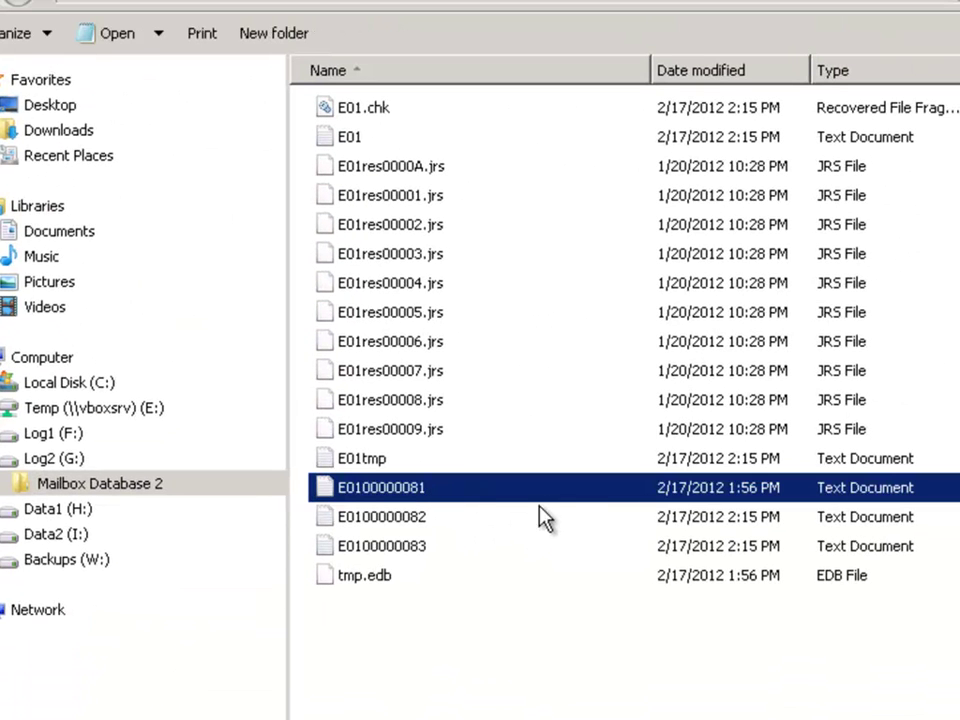
left_click(450, 527)
left_click(432, 546)
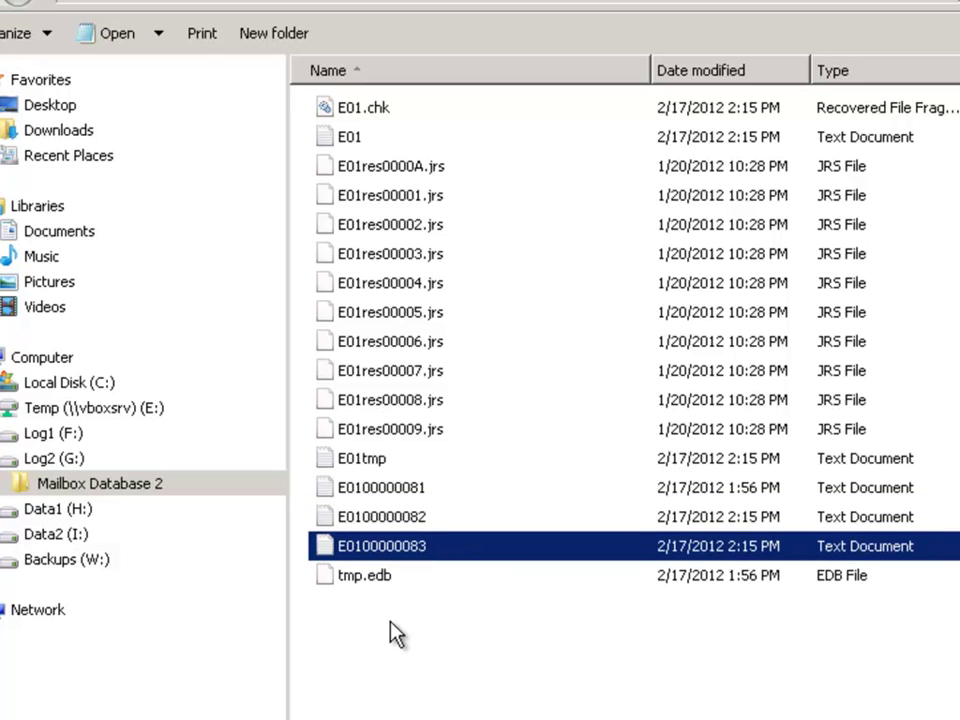
left_click(395, 637)
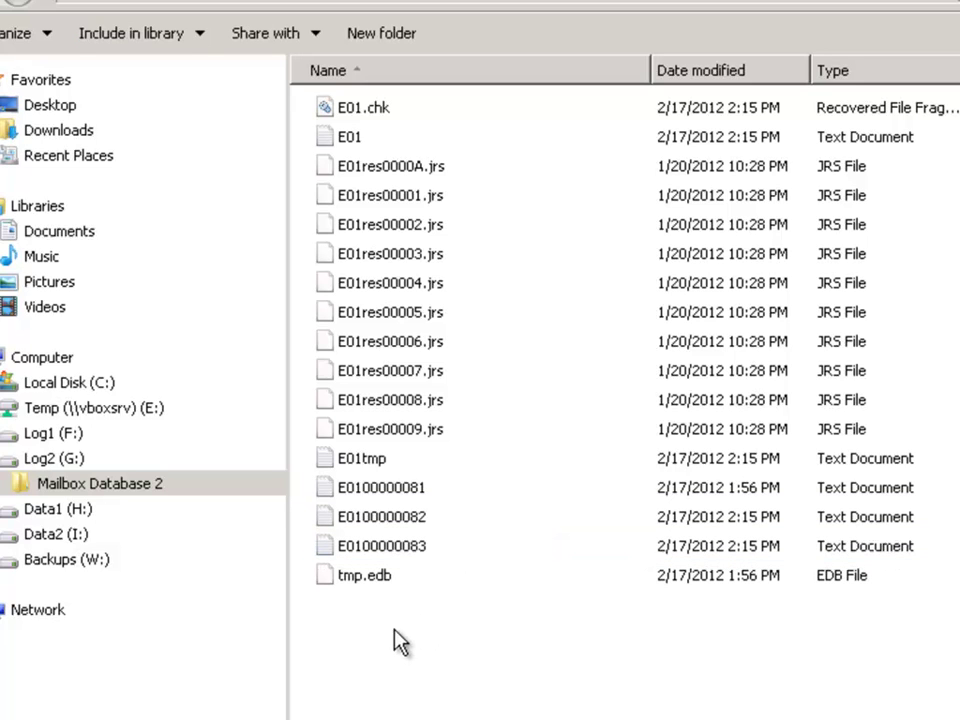